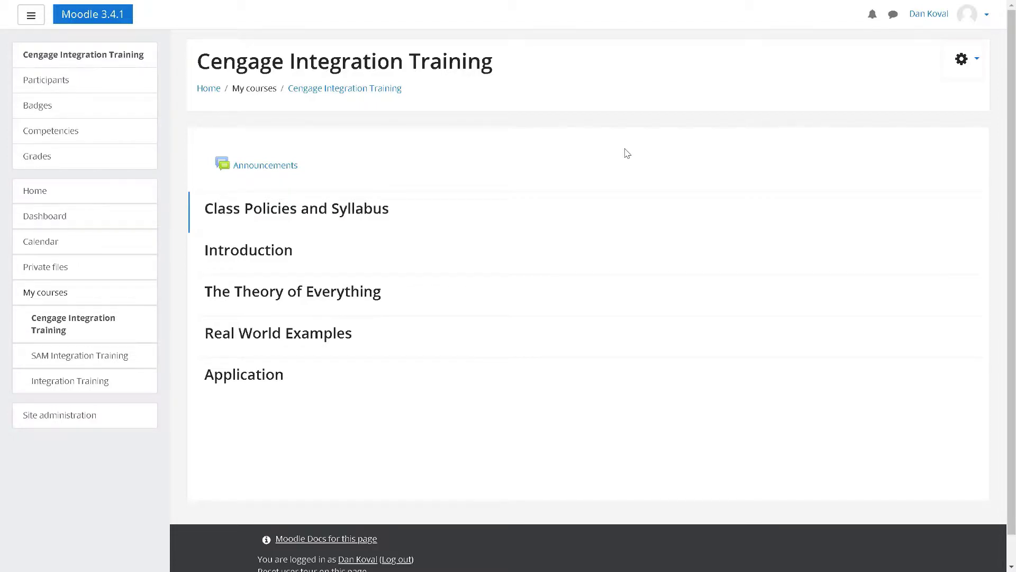
Turn editing on from the course's gear menu
left_click(976, 62)
left_click(943, 112)
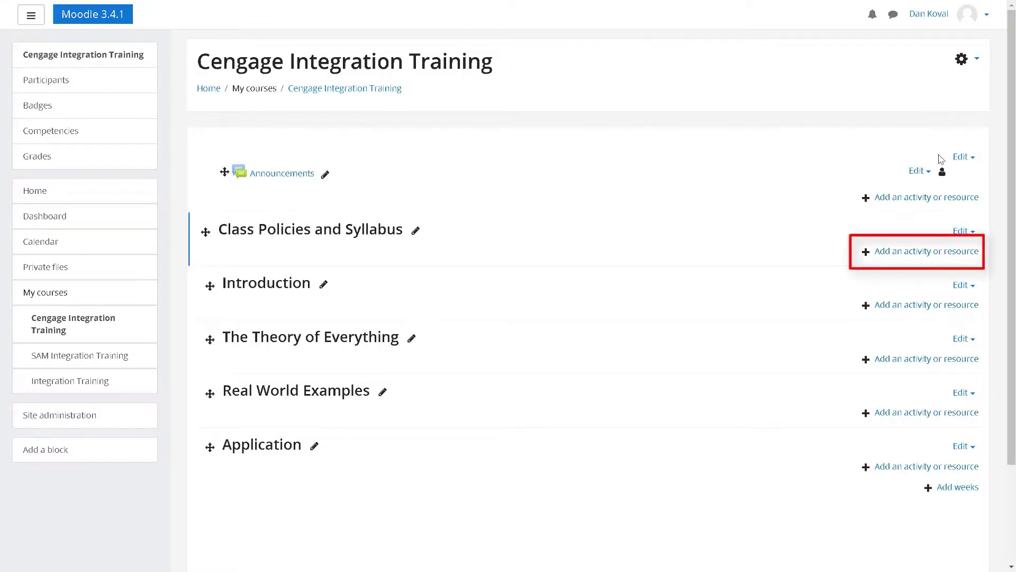
Add a new External tool activity to Class Policies and Syllabus
left_click(910, 251)
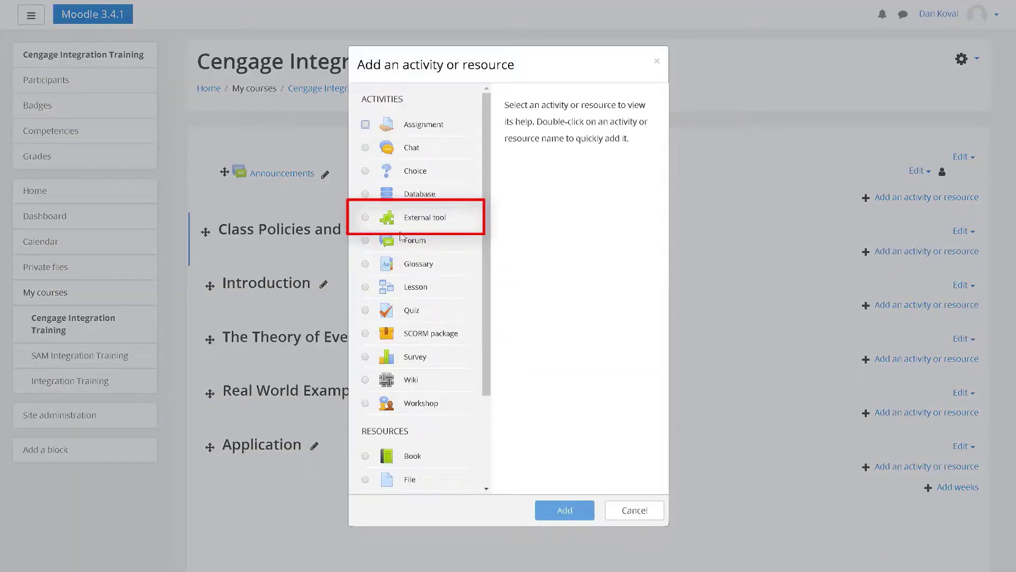
left_click(365, 218)
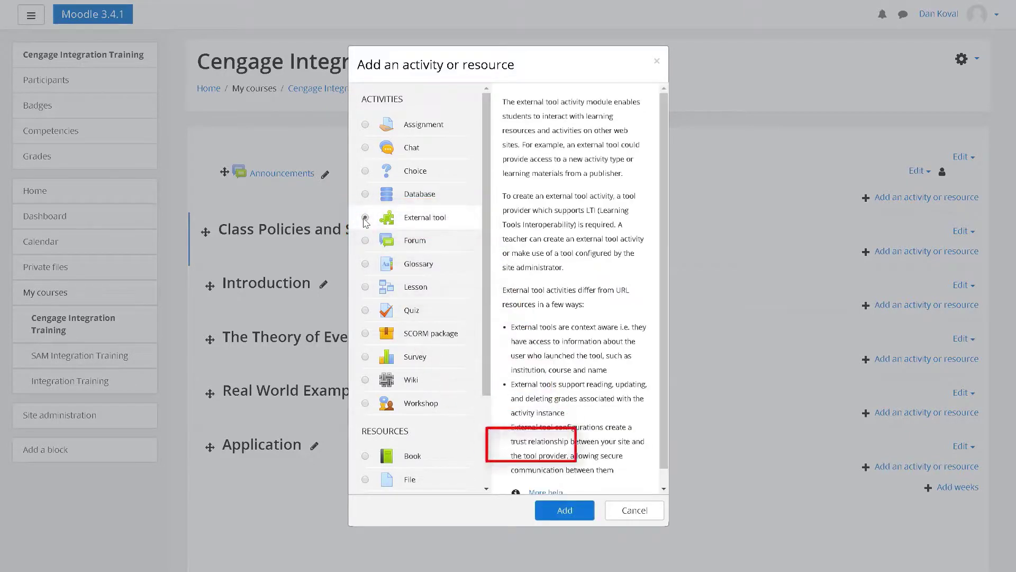
left_click(564, 510)
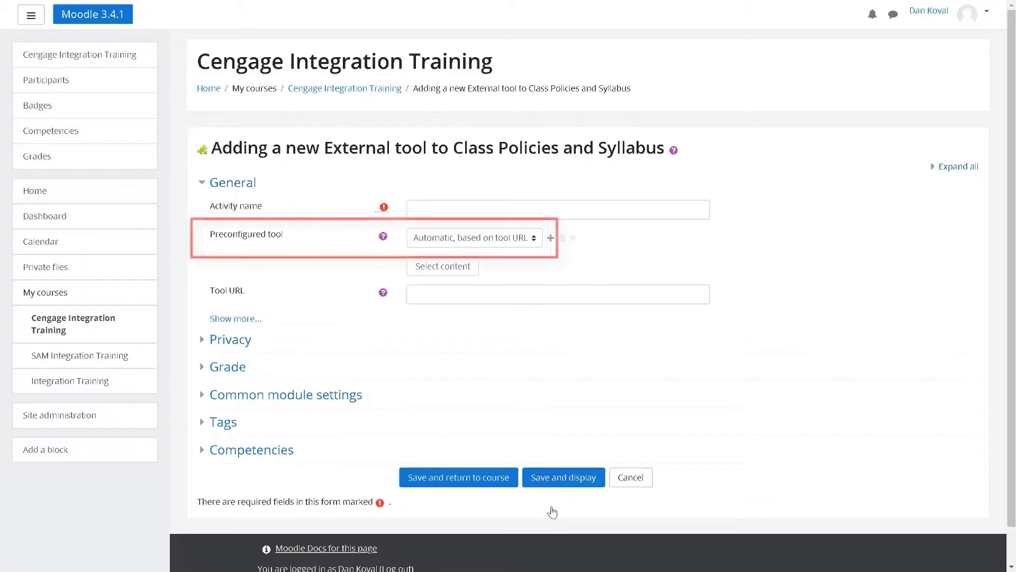
Set the preconfigured tool to Cengage Partner and bring up its content selection
left_click(514, 242)
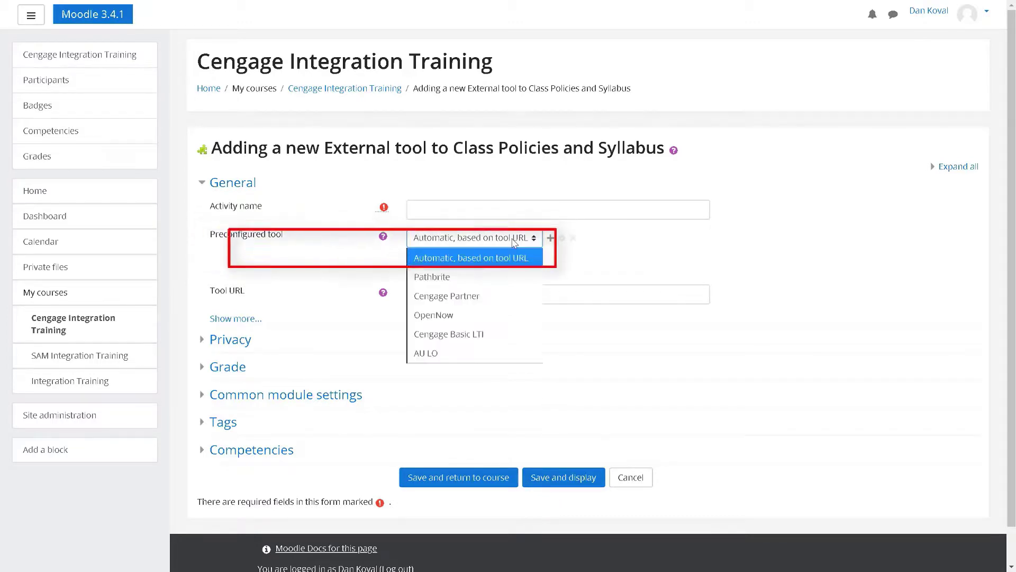
left_click(479, 296)
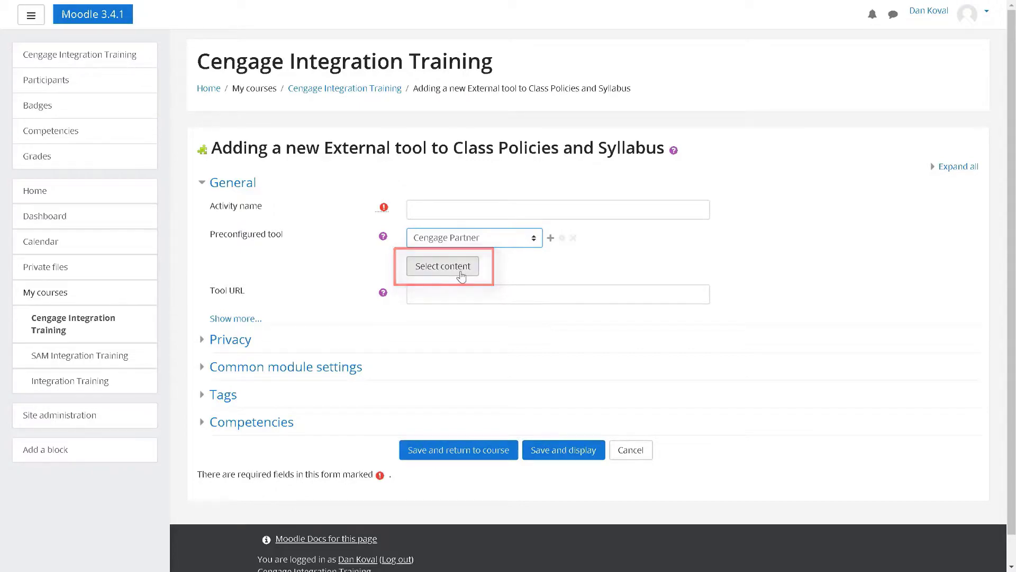
left_click(442, 267)
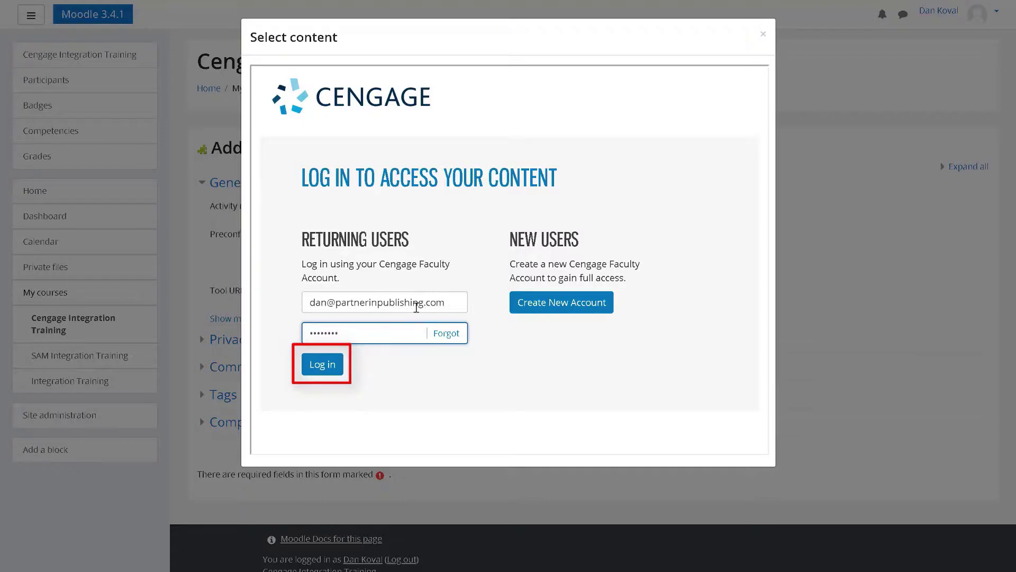
Log in to the Cengage faculty account
left_click(333, 365)
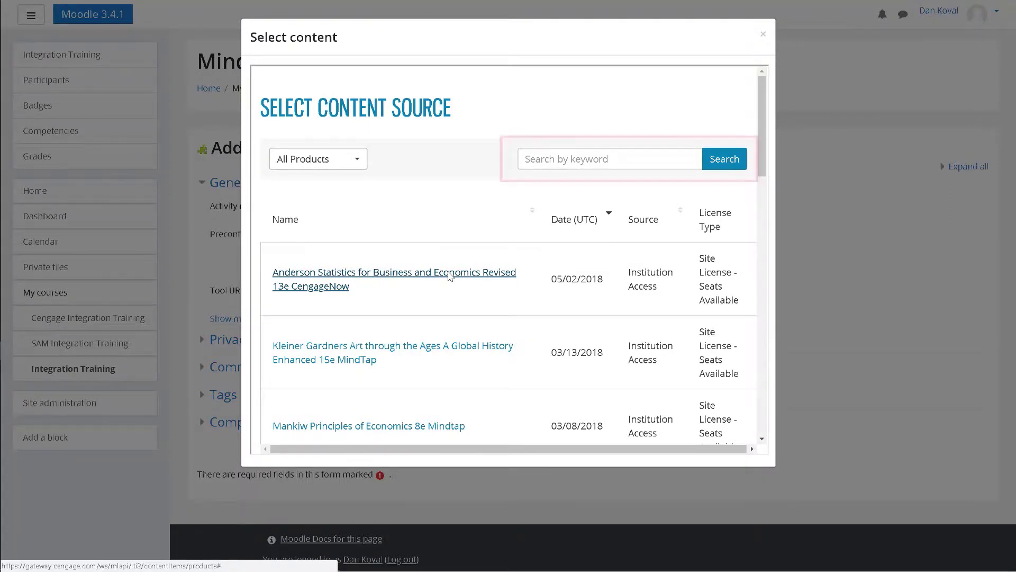
Search products for 'Pride' and select Pride Foundations of Business 6e Mindtap
left_click(539, 163)
type("Pride")
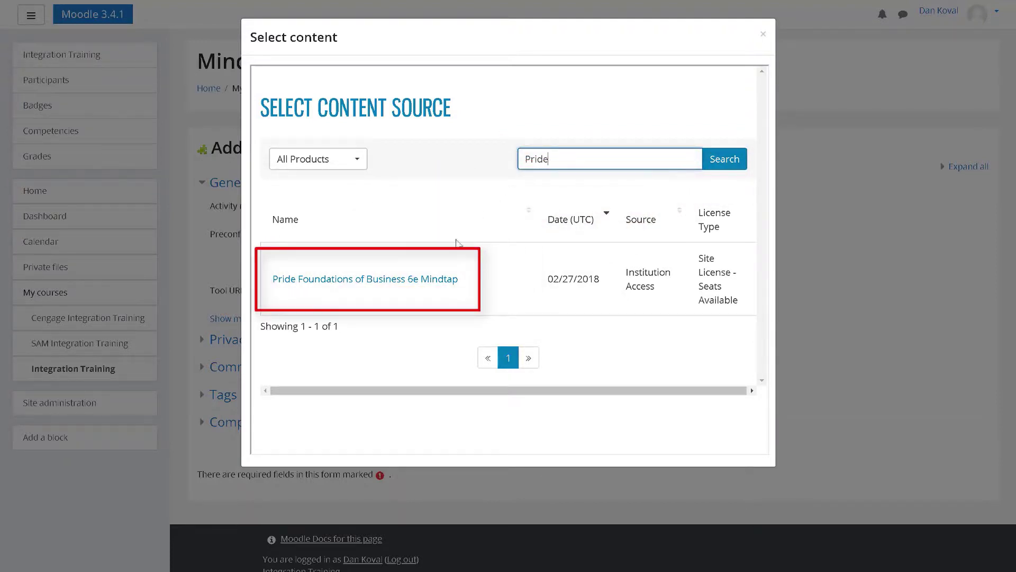
left_click(421, 282)
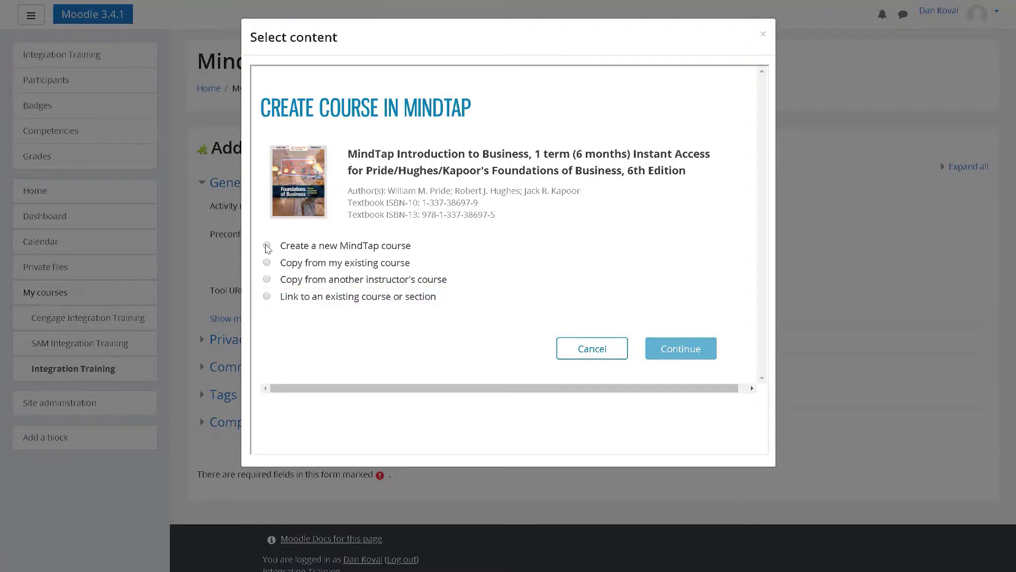
Compare the create-new and copy-existing-course options for the MindTap course
left_click(267, 246)
scroll(267, 244, "down", 2)
scroll(267, 243, "down", 4)
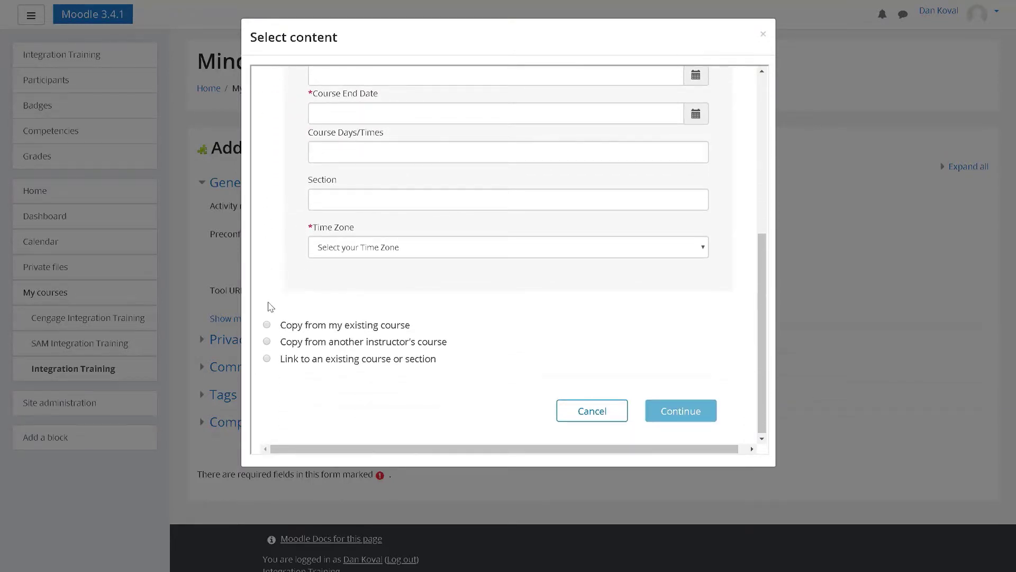
left_click(267, 325)
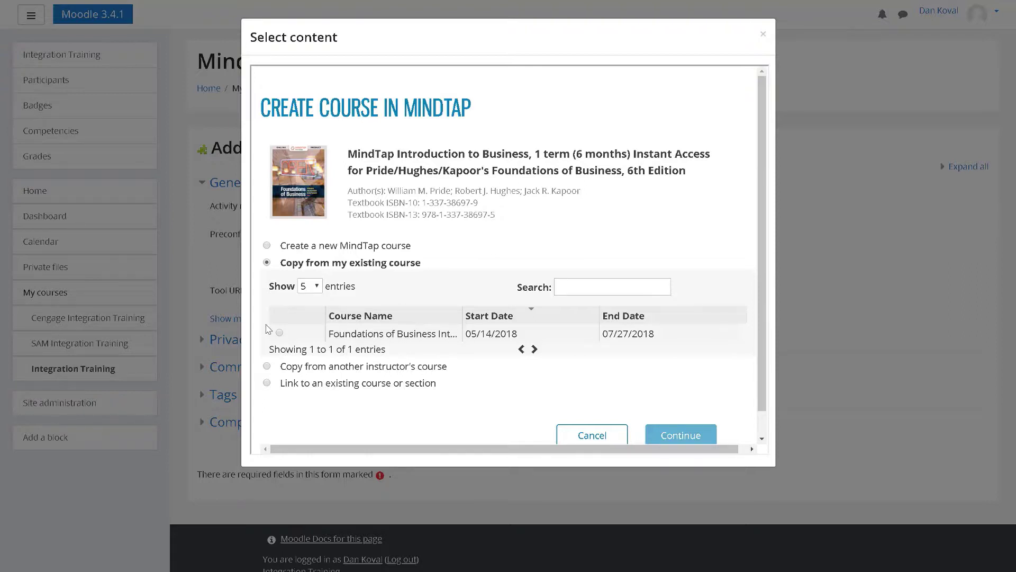
left_click(266, 366)
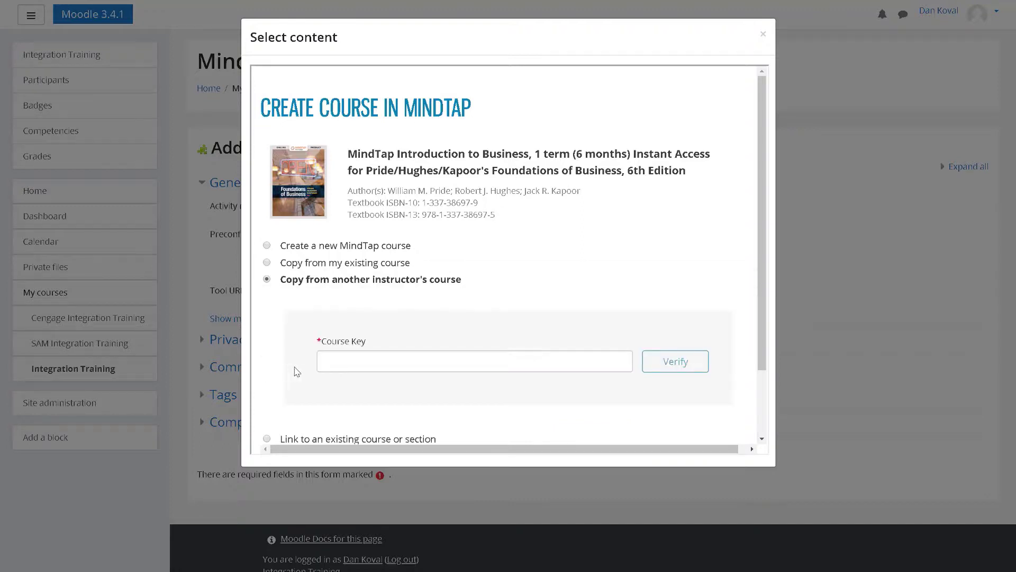
Paste and verify another instructor's course key, then switch back to Create a new MindTap course
left_click(323, 362)
key("ctrl+v")
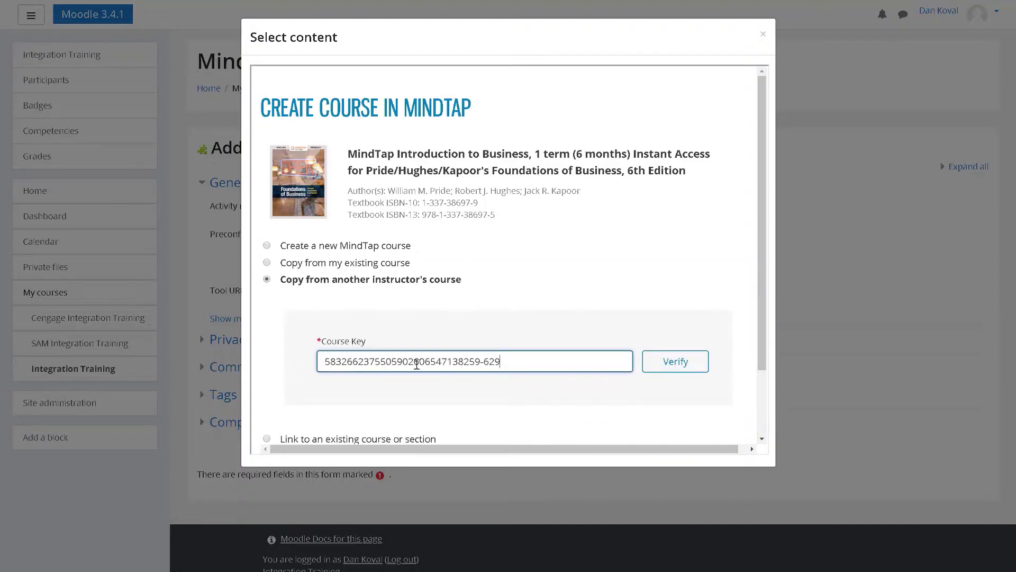
left_click(655, 369)
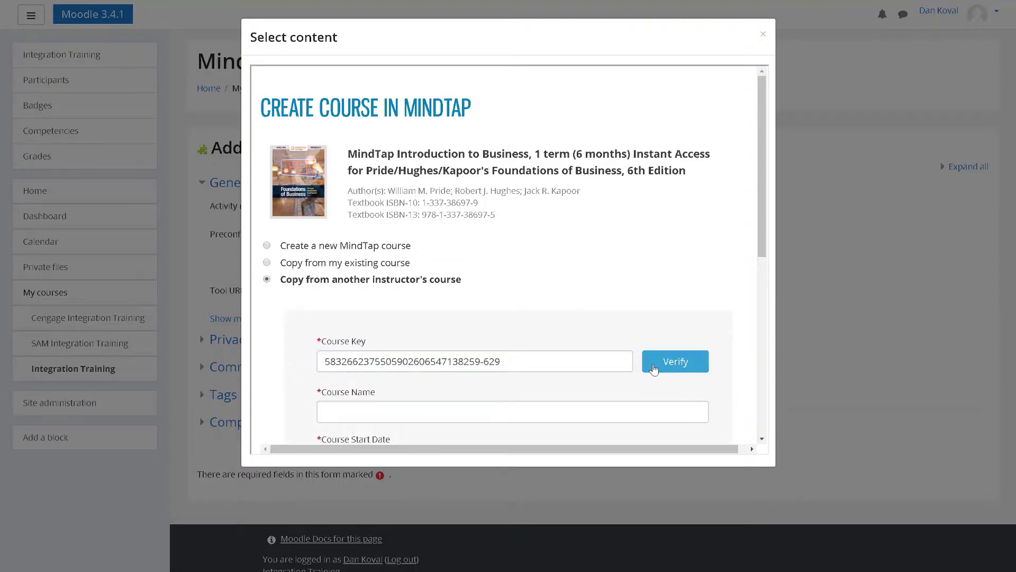
scroll(654, 368, "down", 3)
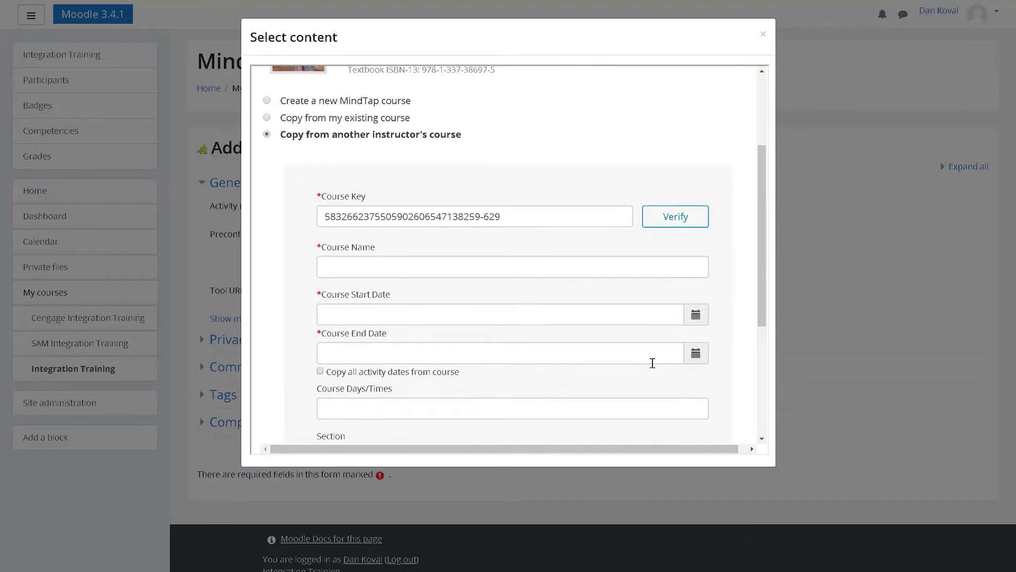
left_click(268, 101)
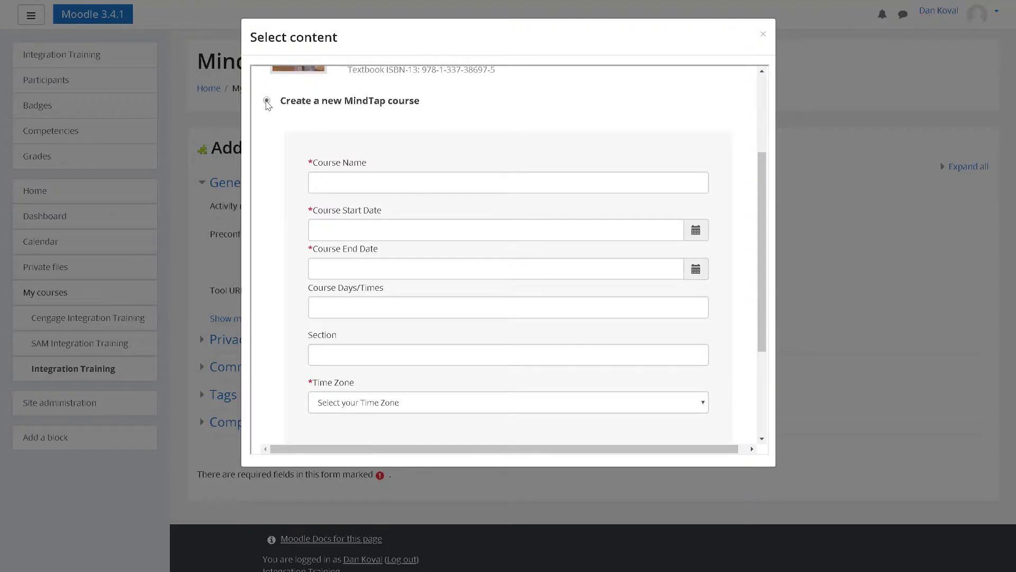
scroll(268, 103, "down", 1)
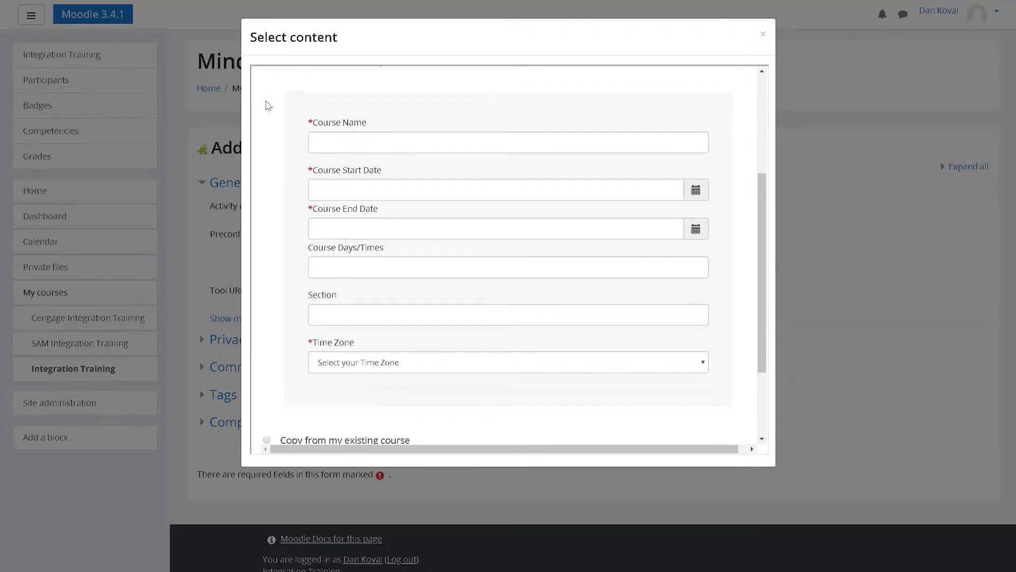
Name the course 'MindTap Integration Training Demo' with dates May 14 to July 27, 2018
left_click(317, 138)
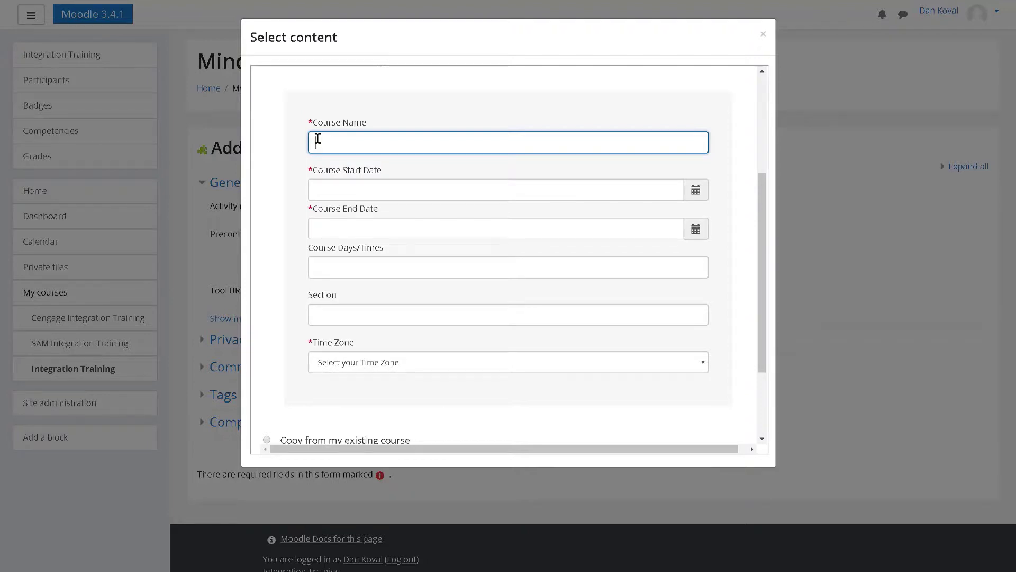
type("MindTap Integration Training Demo")
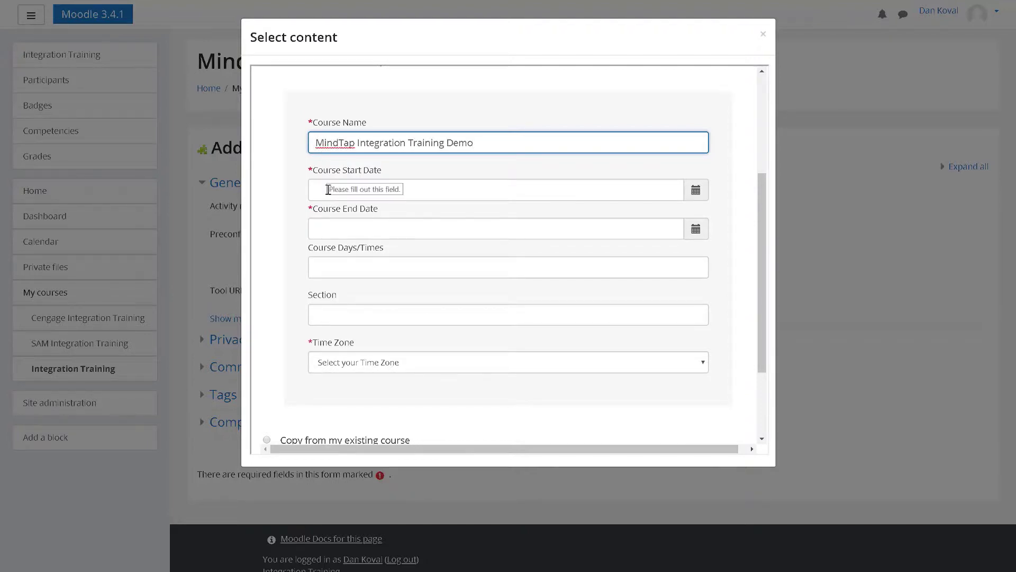
left_click(328, 189)
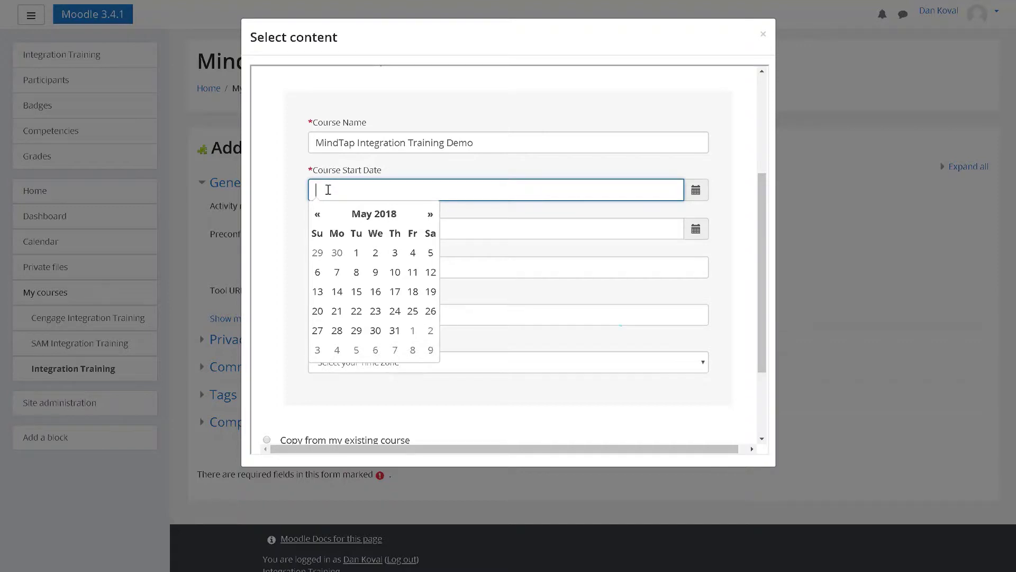
left_click(337, 293)
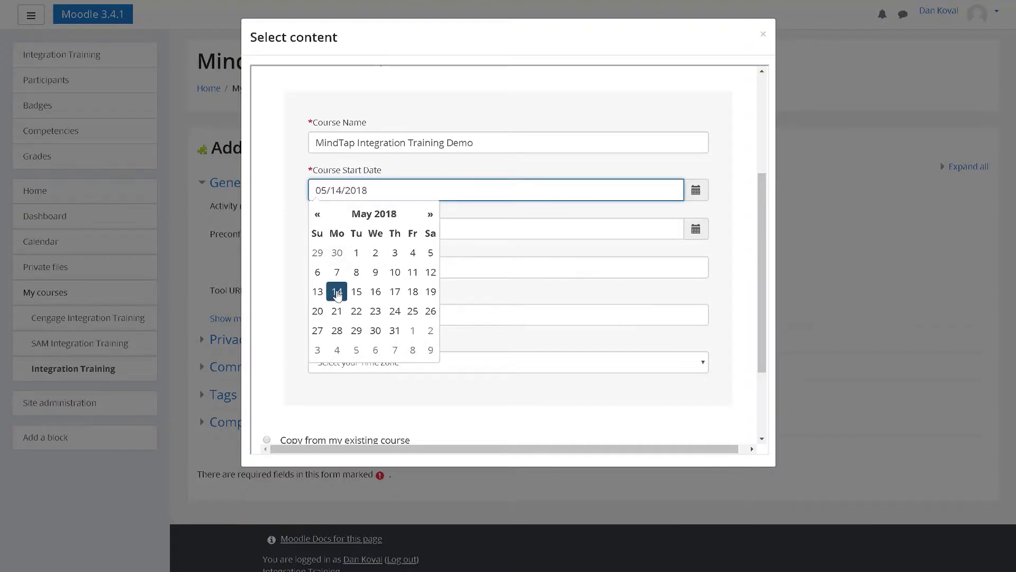
left_click(458, 231)
left_click(430, 253)
left_click(431, 253)
left_click(412, 369)
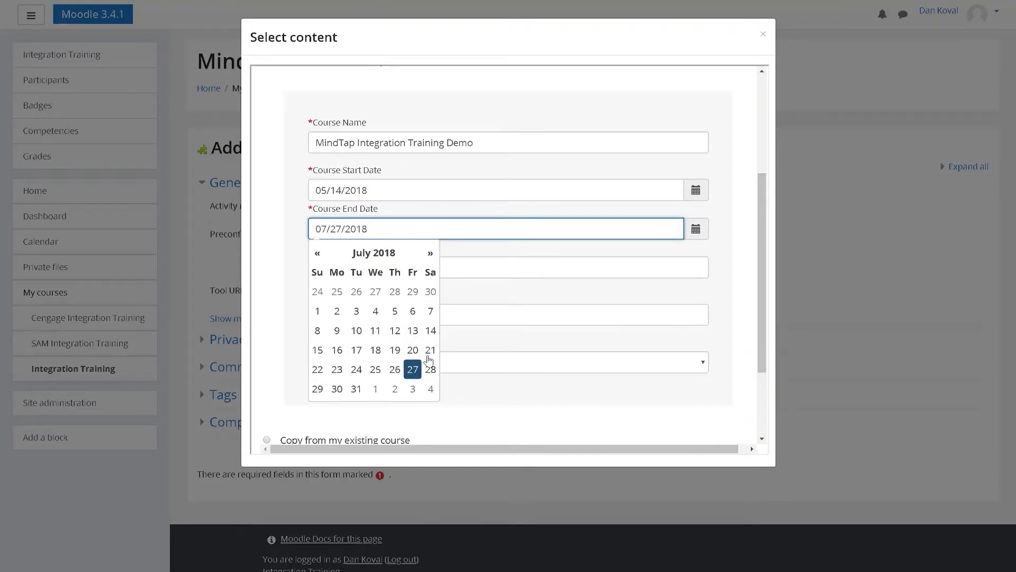
Set the time zone to Eastern Time (US & Canada) and continue to the linking page
left_click(480, 298)
left_click(452, 365)
left_click(468, 231)
scroll(468, 209, "down", 2)
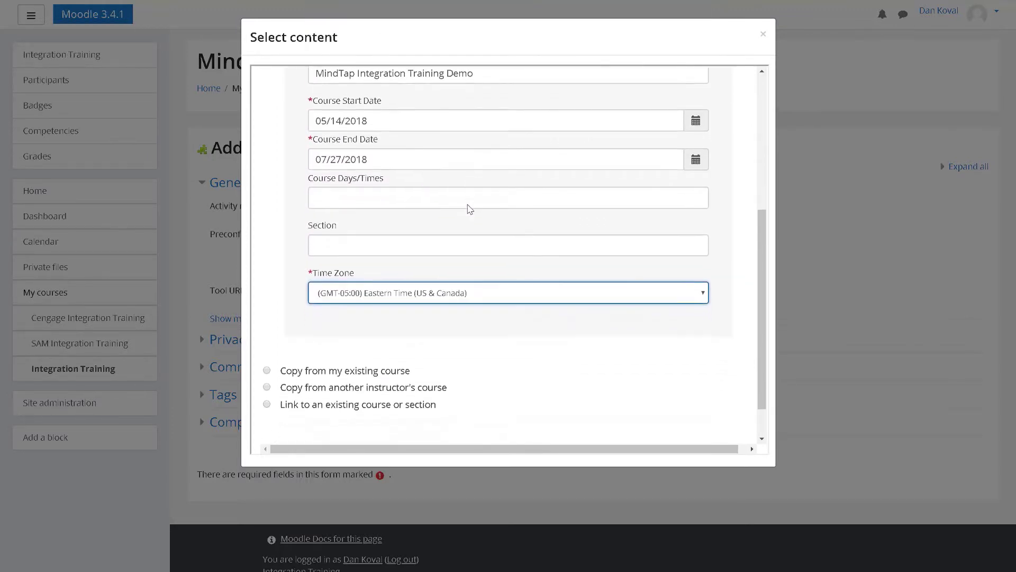
scroll(468, 209, "down", 1)
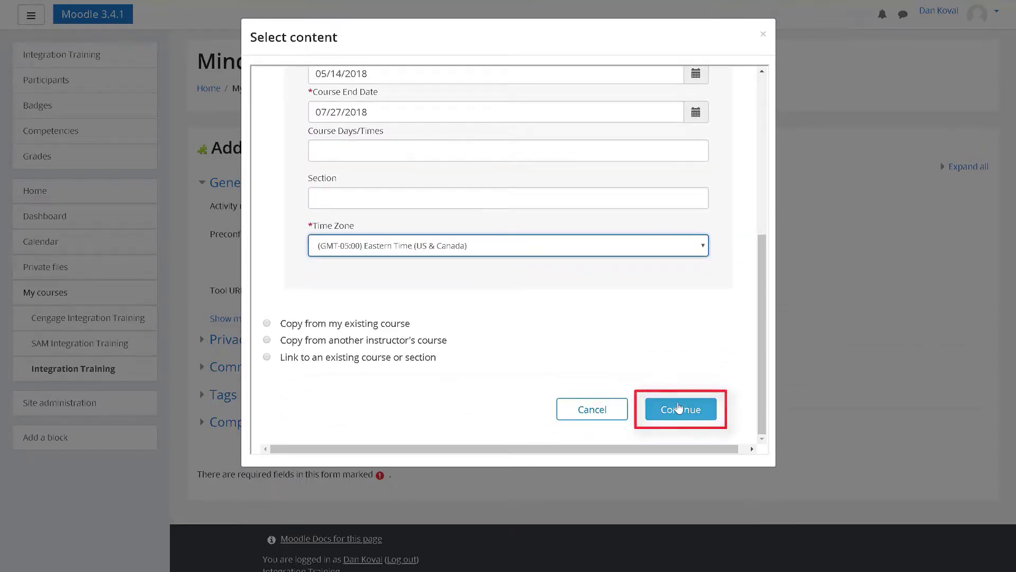
left_click(680, 408)
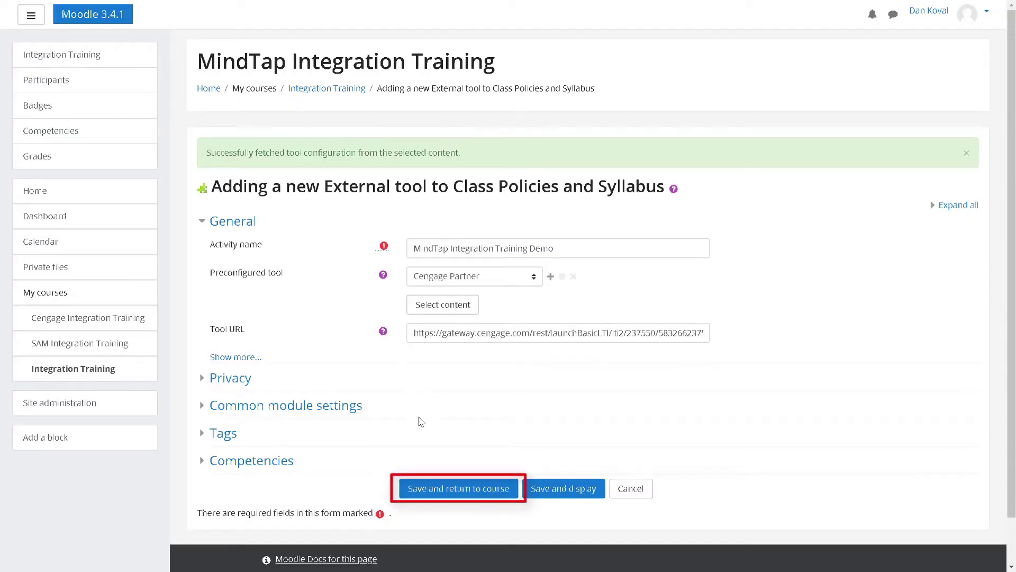
Save the MindTap Integration Training Demo activity and return to the course
left_click(430, 488)
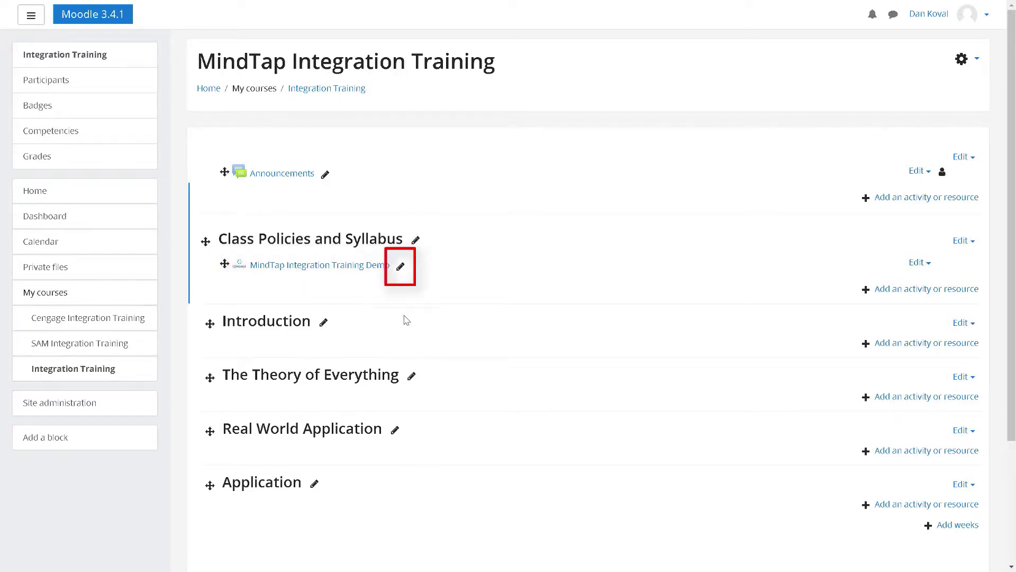
Rename the MindTap activity to 'Cengage Access and Registration'
left_click(400, 271)
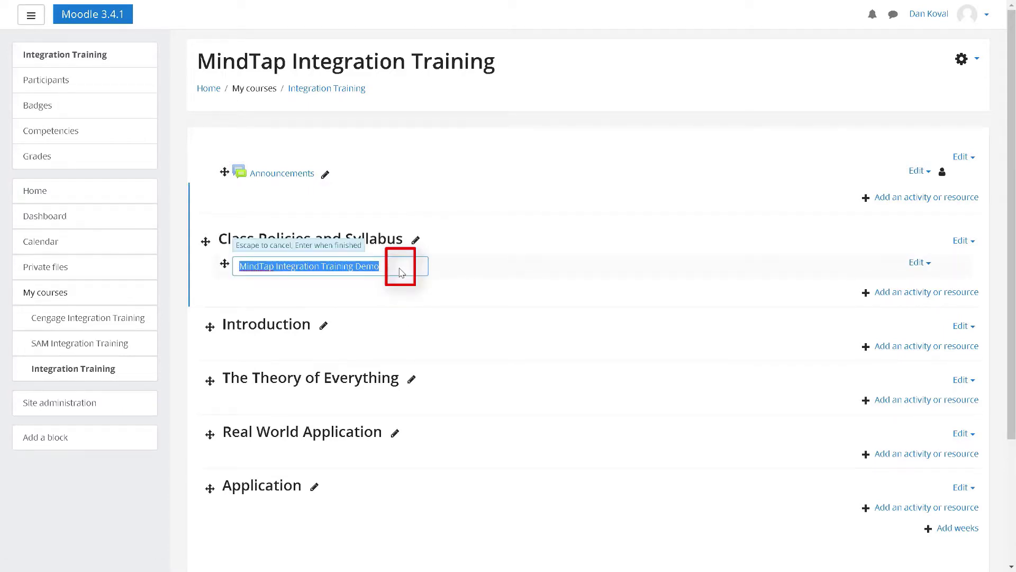
type("Cengage Access and Registration")
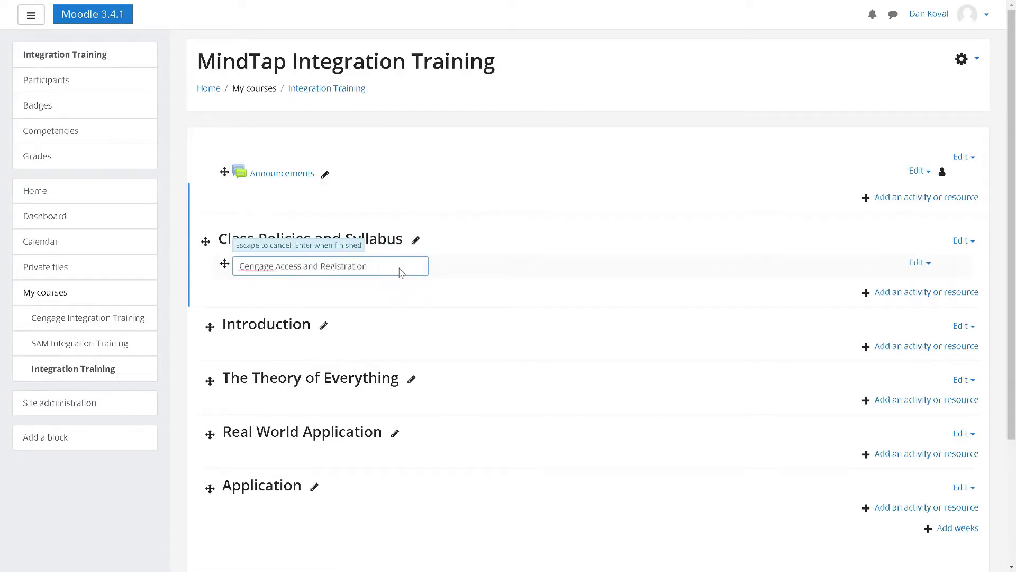
key("Return")
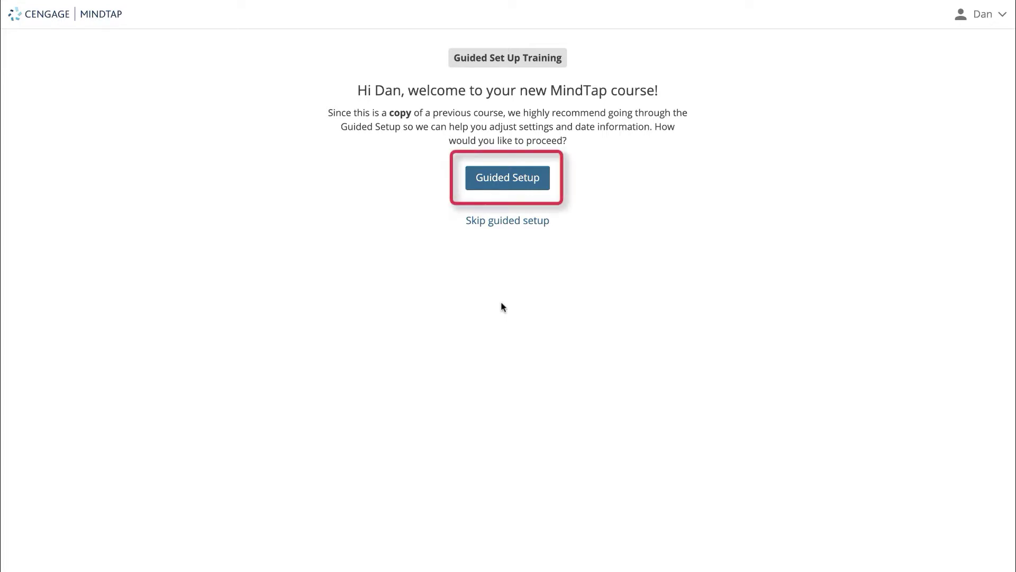
Launch Guided Setup and move past the 'Before we get started' screen
left_click(499, 190)
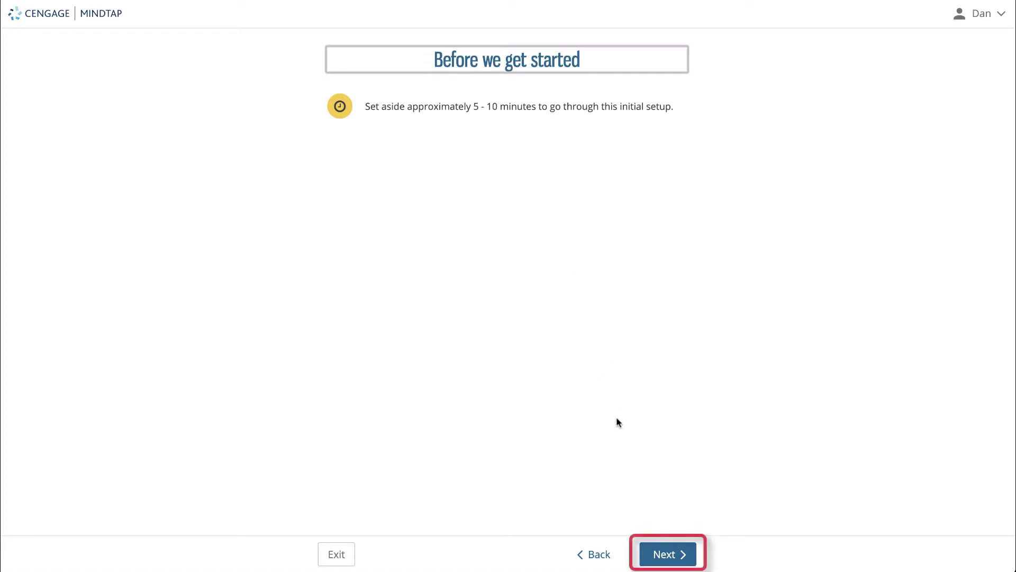
left_click(656, 552)
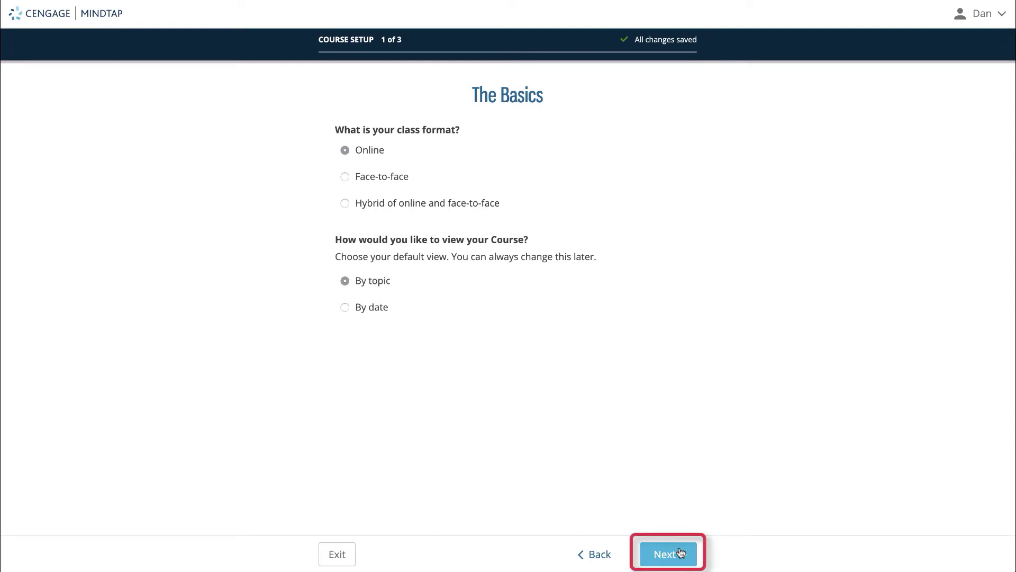
Pass The Basics, answer Yes to using an LMS, choose Moodle, and continue
left_click(681, 552)
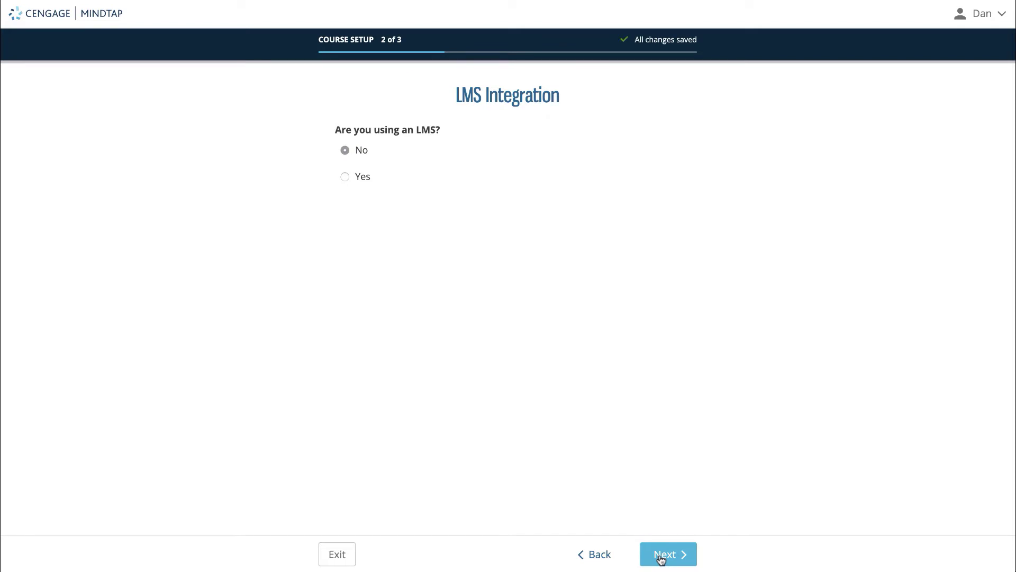
left_click(345, 177)
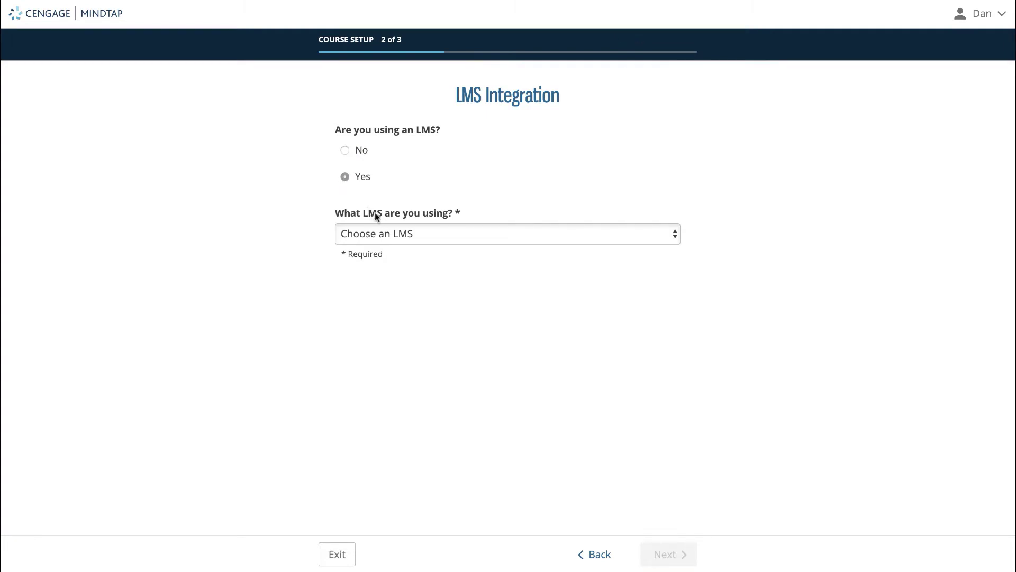
left_click(408, 233)
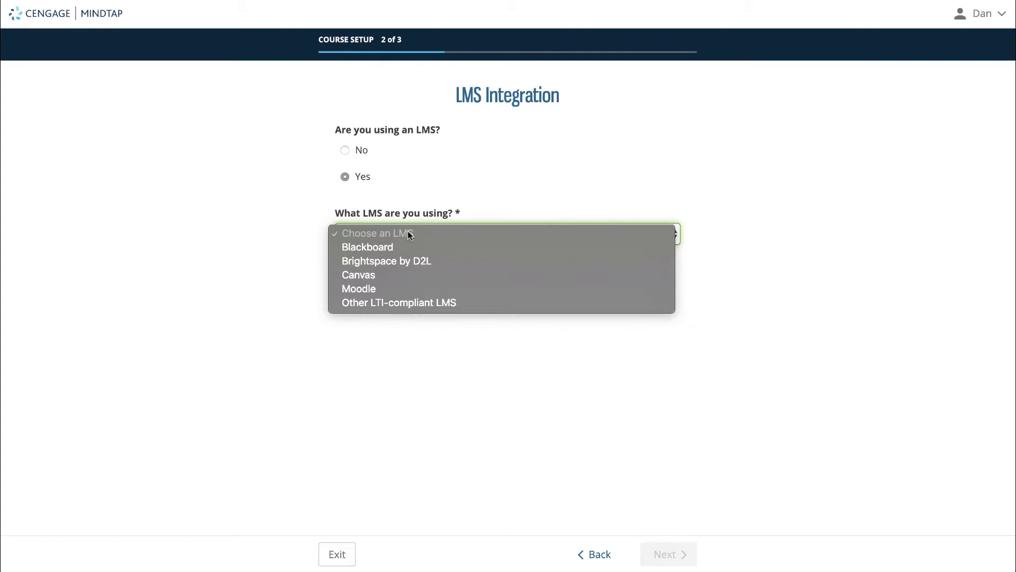
left_click(386, 288)
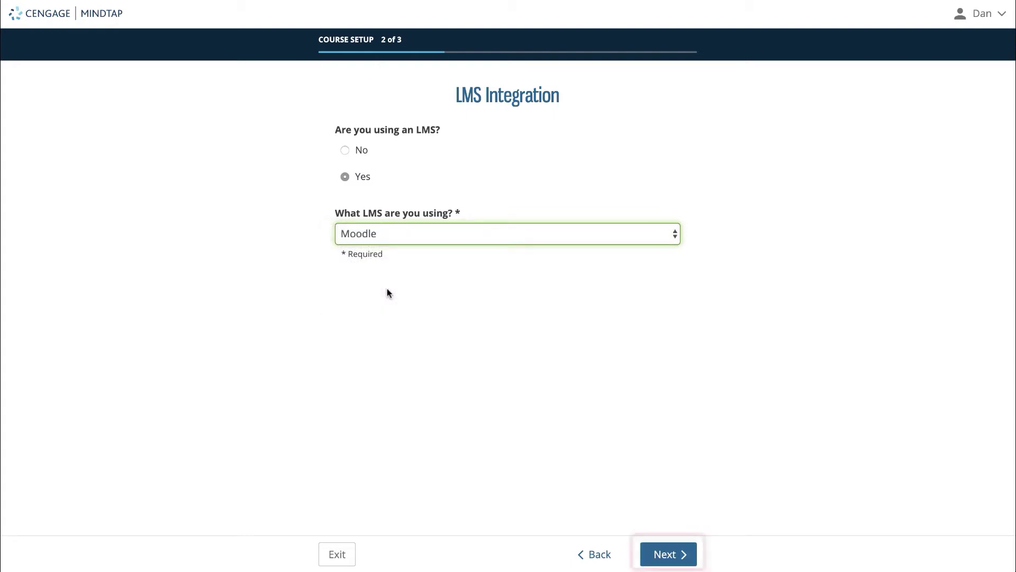
left_click(658, 553)
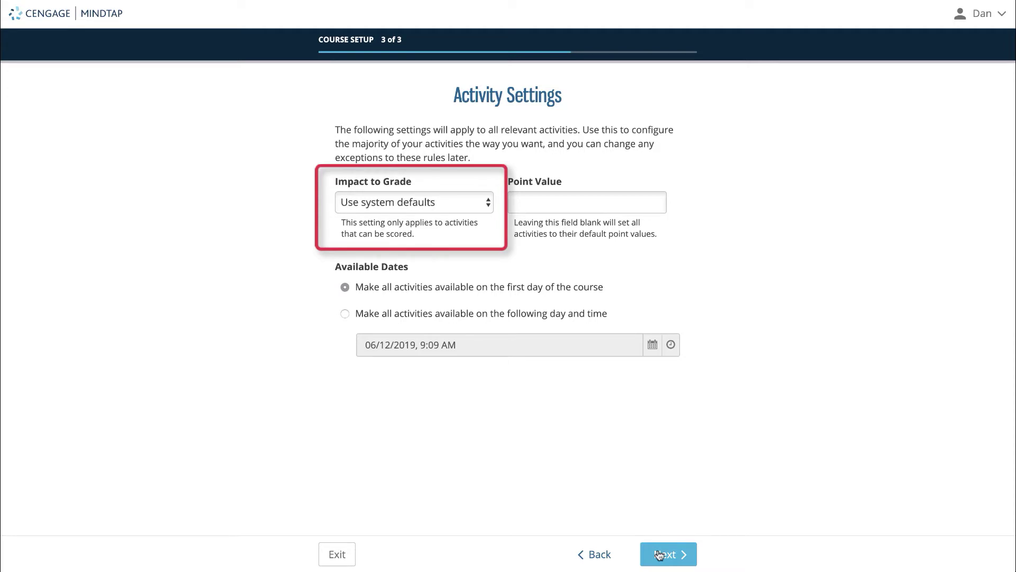
Keep system-default grade impact and open all MindTap activities on 30 August 2019 at 9:10 AM
left_click(481, 203)
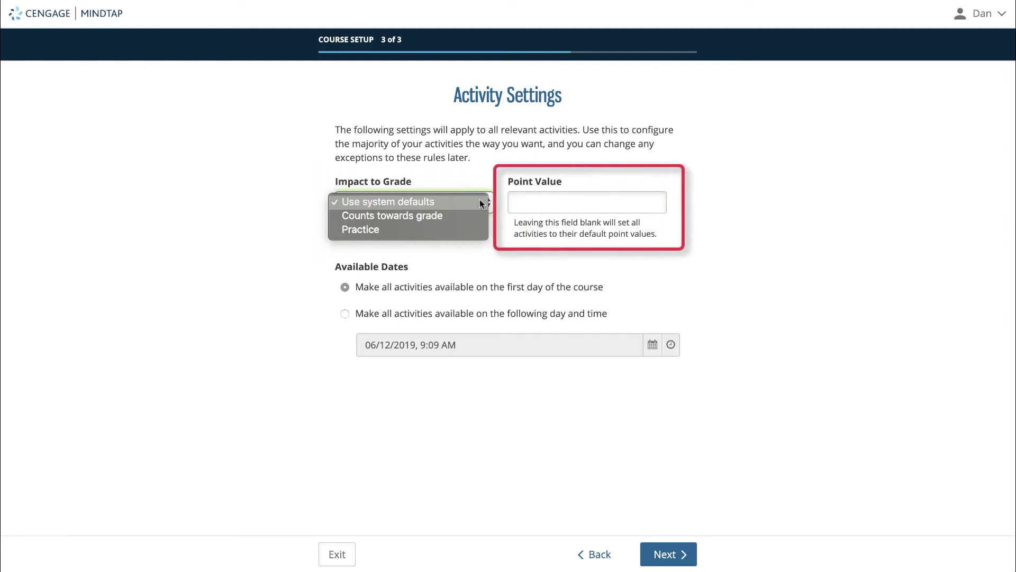
left_click(575, 236)
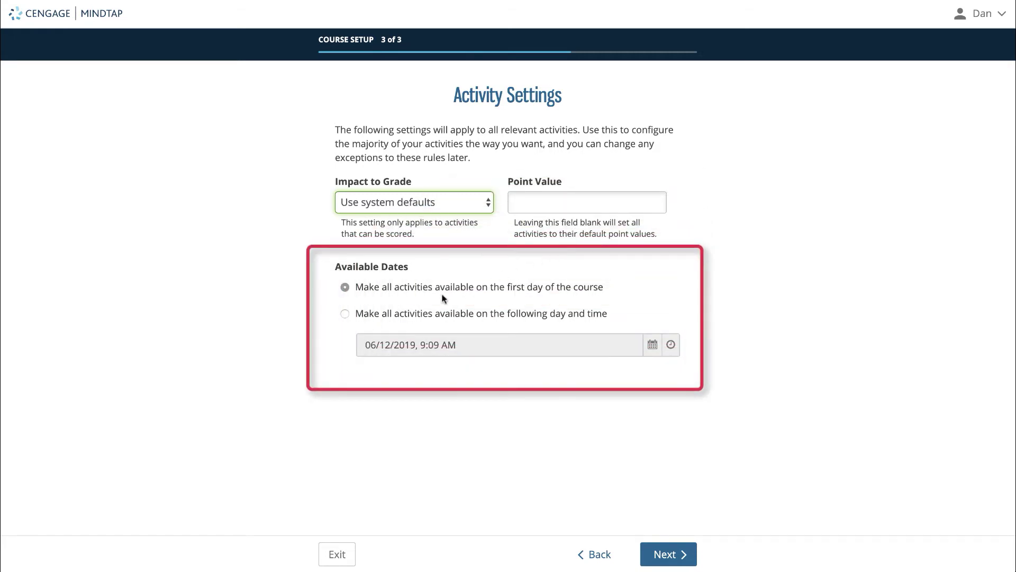
left_click(357, 318)
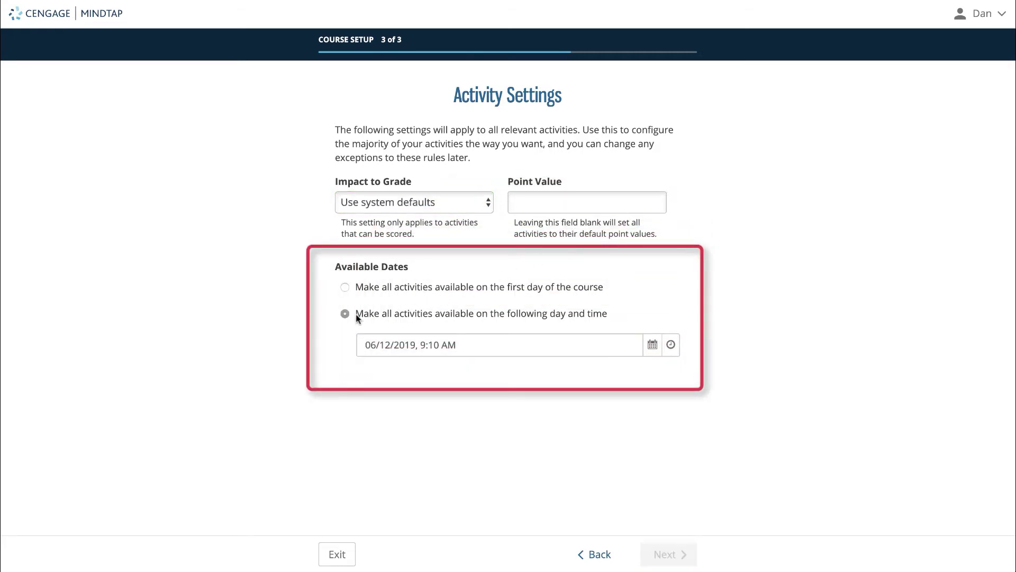
left_click(652, 344)
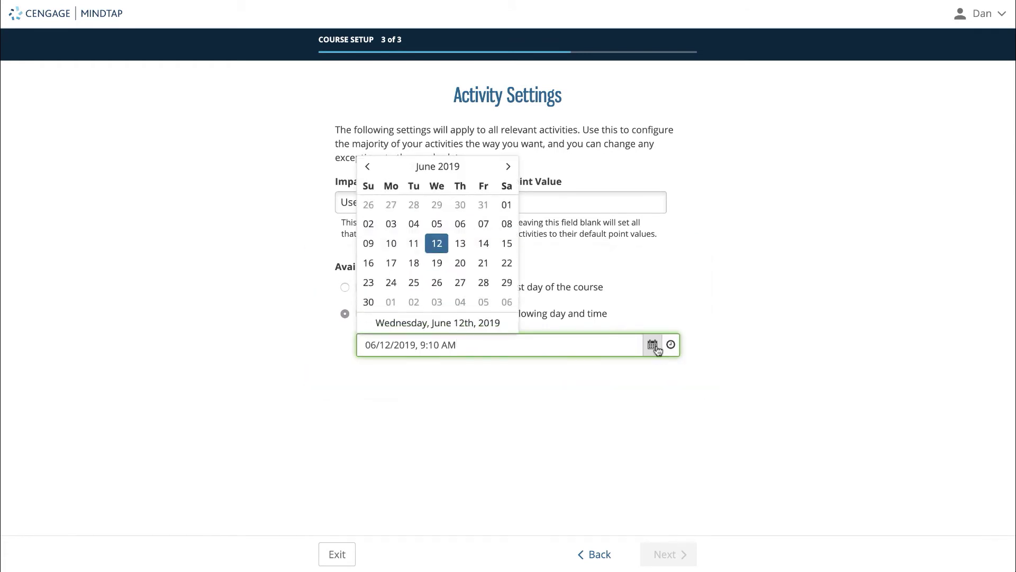
scroll(482, 280, "down", 5)
left_click(479, 293)
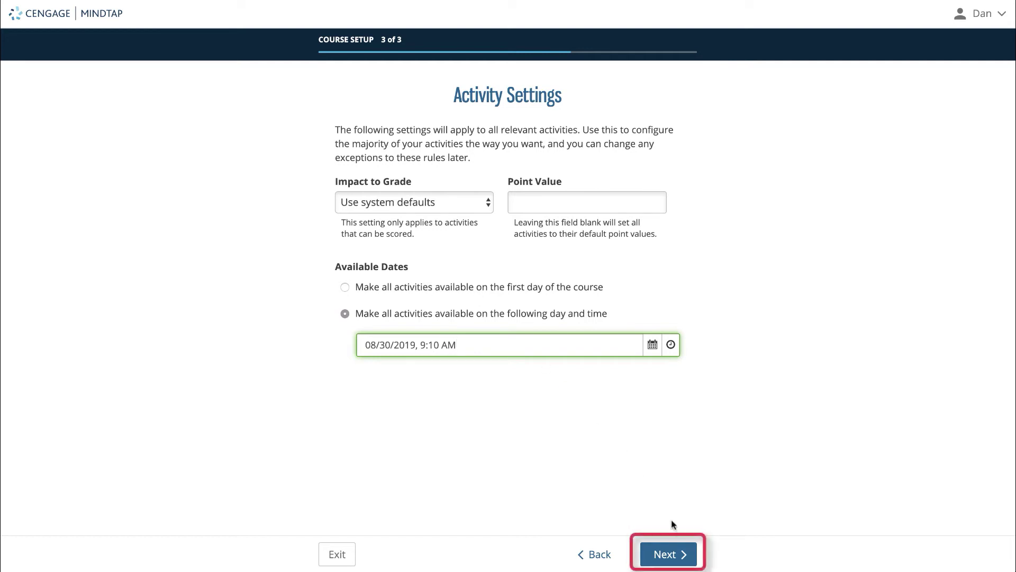
left_click(682, 548)
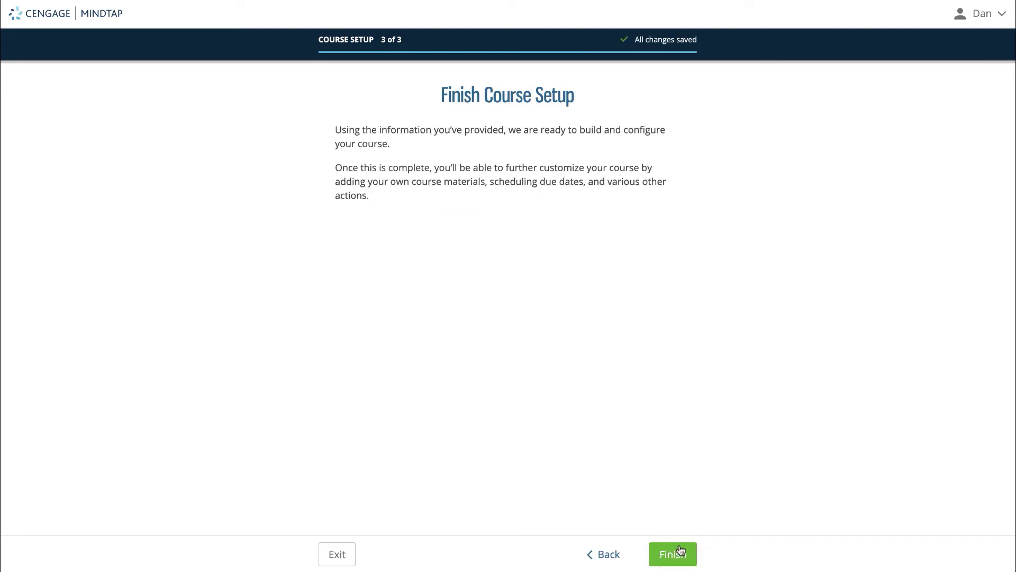